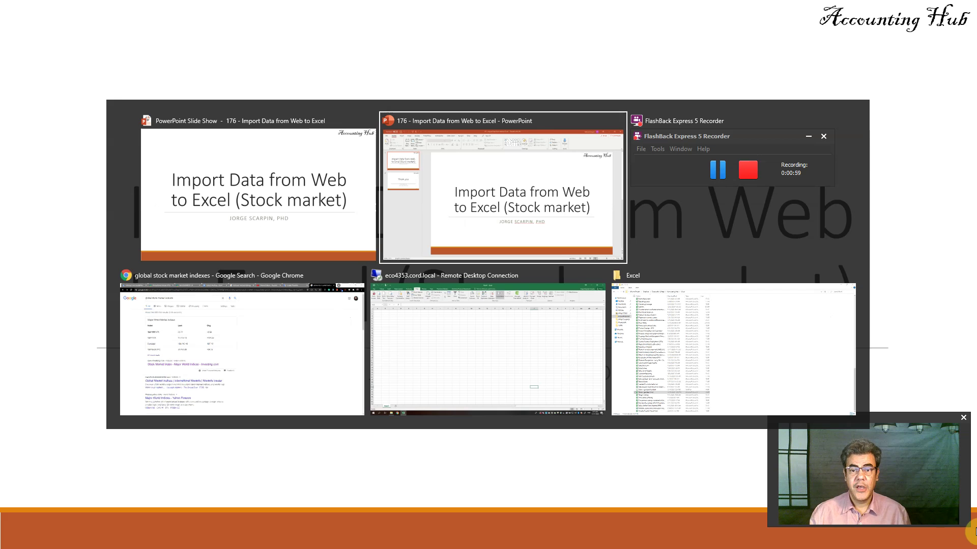
key("alt+Tab")
key("alt+Tab")
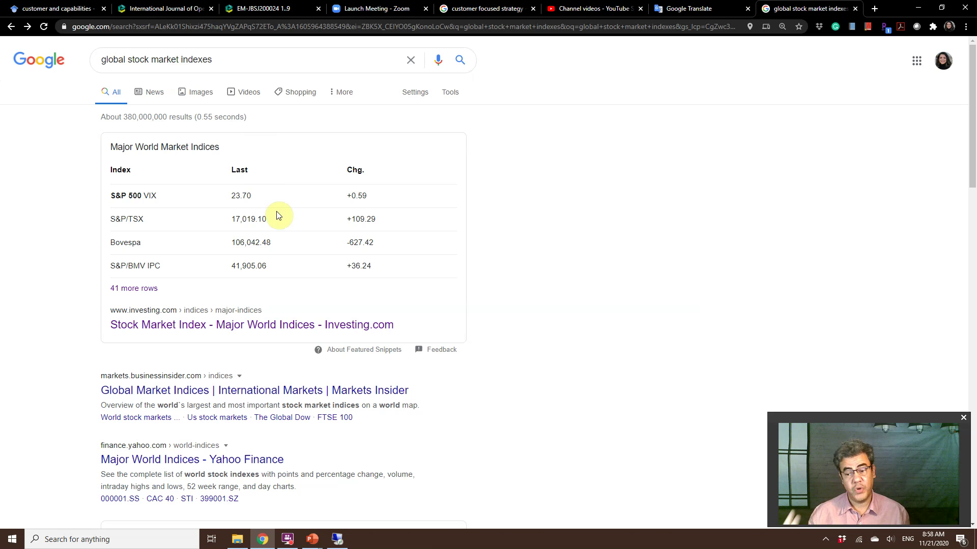
Open Investing.com's Major World Market Indices page, browse its table and copy its URL
left_click(212, 323)
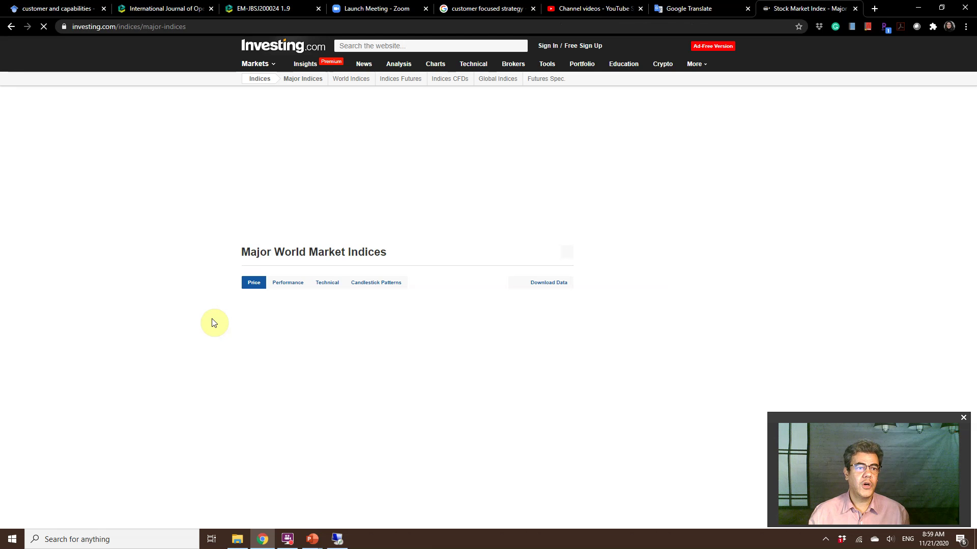
scroll(432, 284, "down", 1)
scroll(432, 287, "down", 1)
scroll(433, 286, "down", 1)
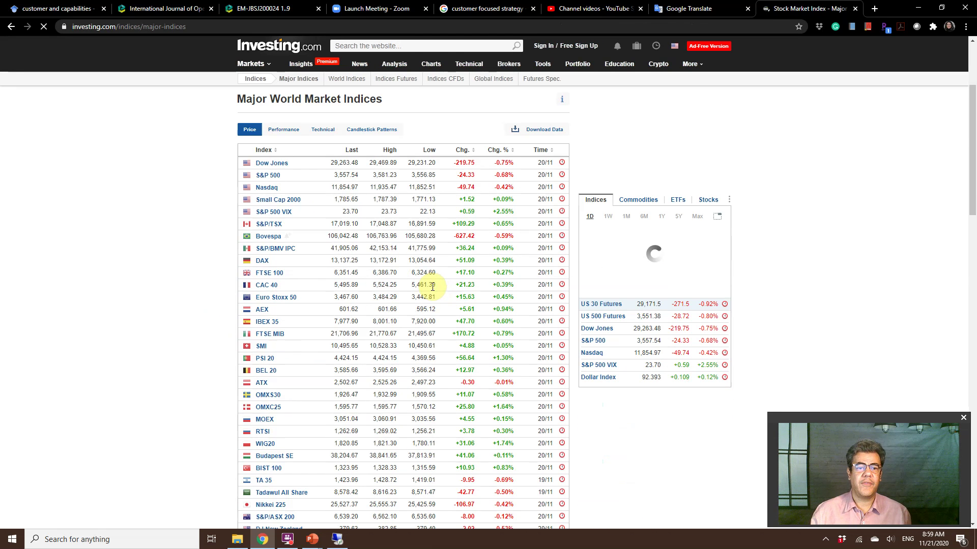
scroll(433, 287, "down", 3)
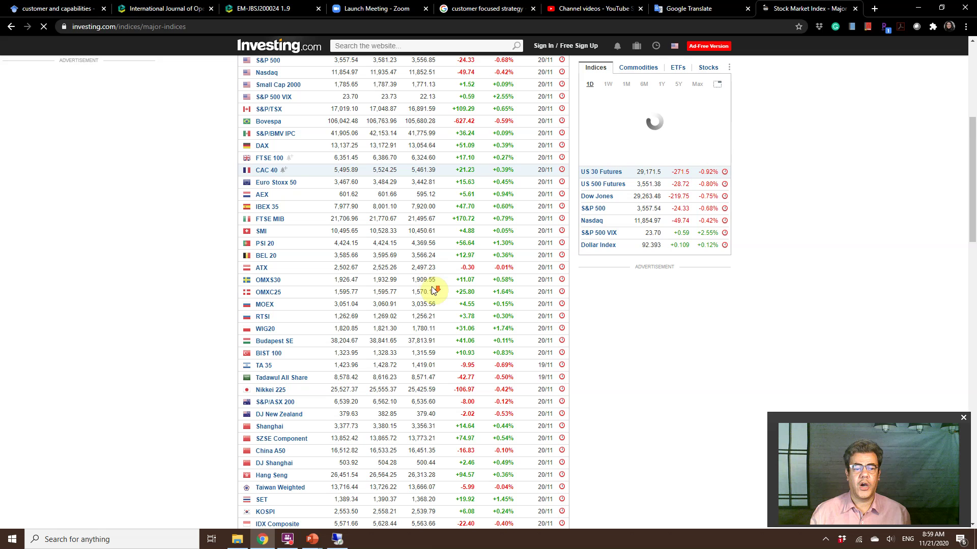
scroll(433, 289, "down", 3)
scroll(433, 289, "up", 2)
scroll(435, 285, "up", 2)
scroll(435, 285, "up", 2)
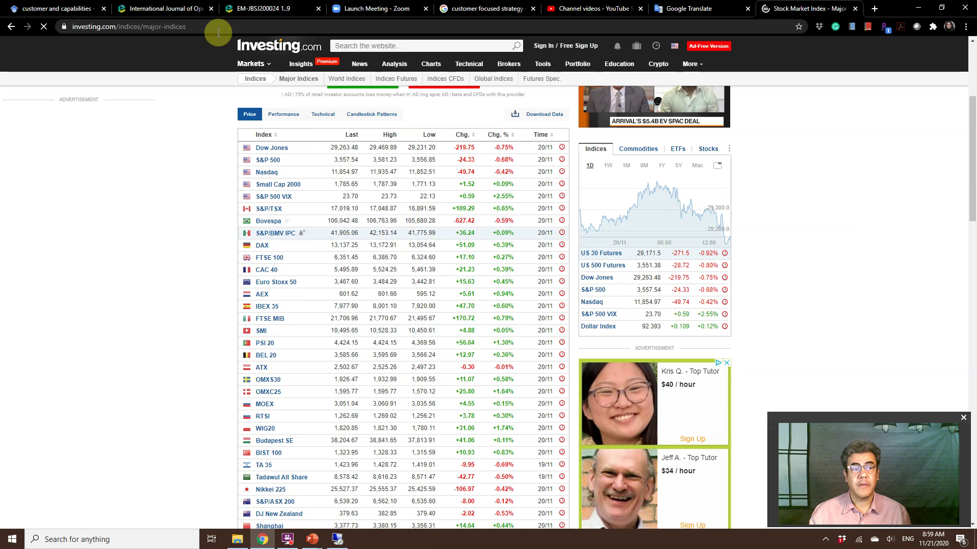
left_click(240, 27)
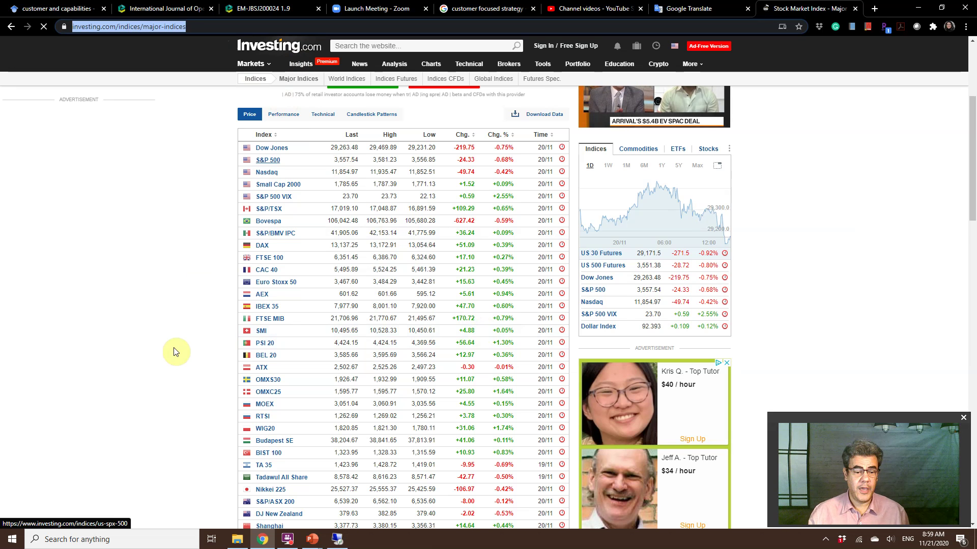
left_click(9, 544)
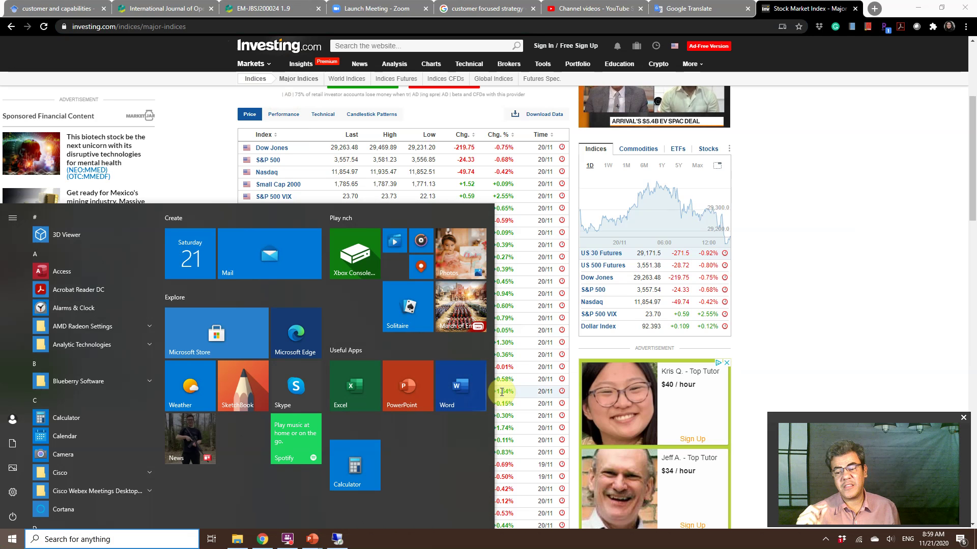
Launch Excel with a blank workbook and start a Data > From Web import
left_click(502, 392)
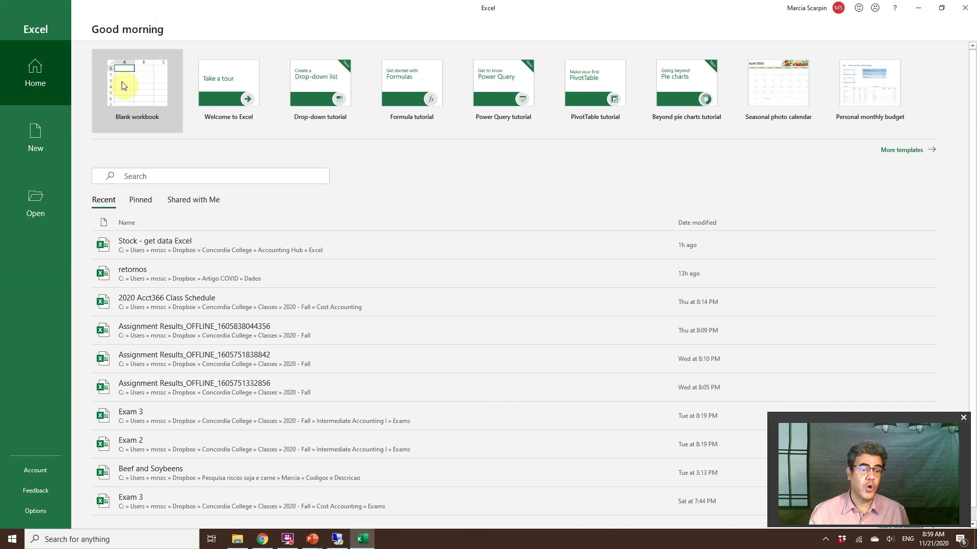
left_click(124, 86)
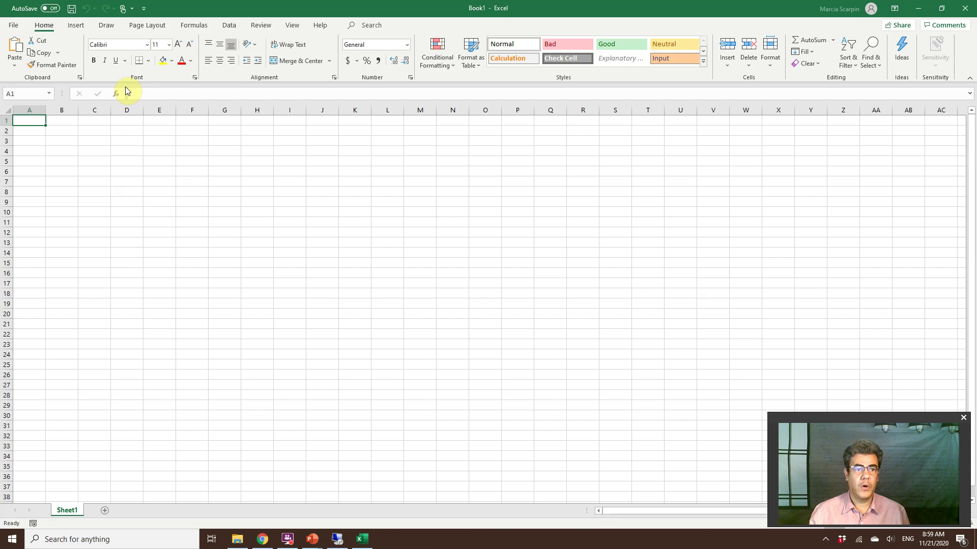
left_click(236, 27)
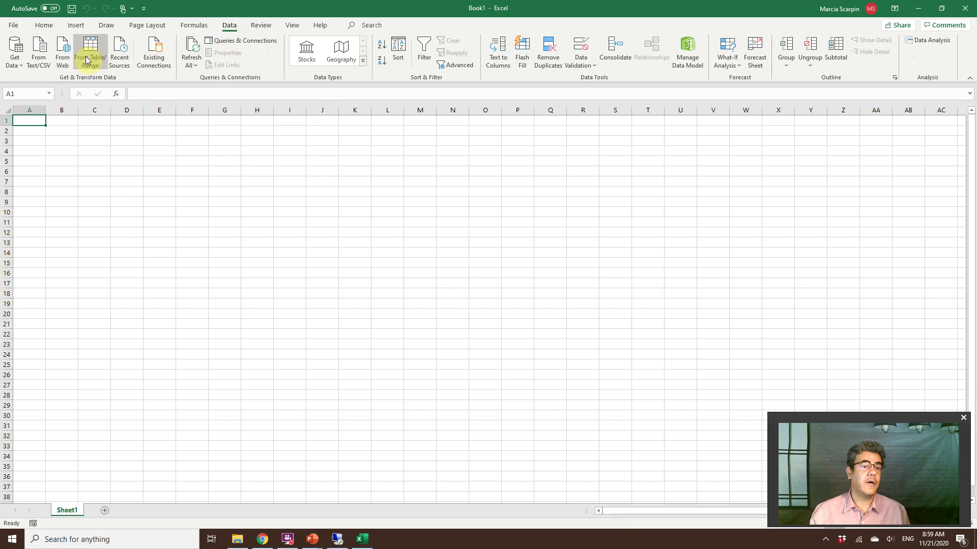
left_click(64, 53)
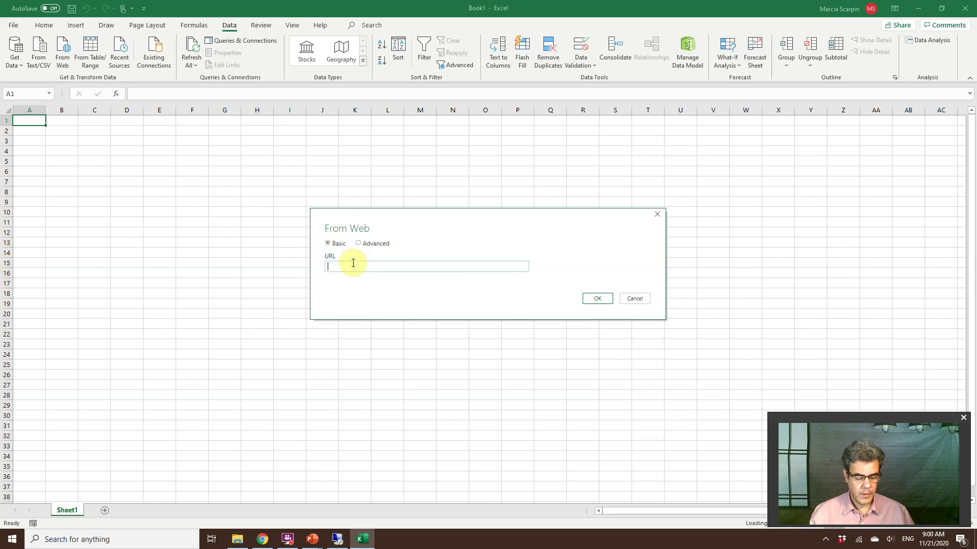
Paste the investing.com indices URL into From Web and connect, listing Tables 0–11
type("https://www.investing.com/indices/major-indices")
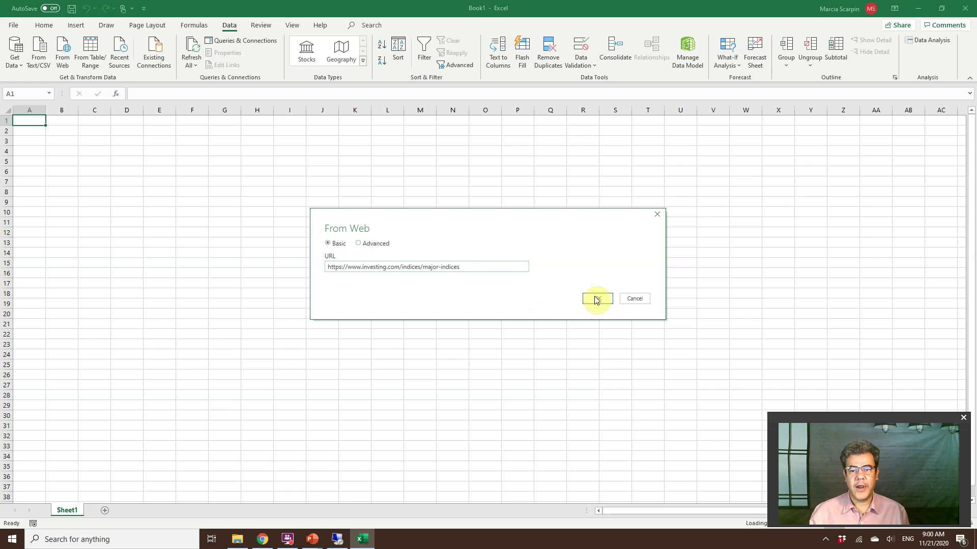
left_click(596, 299)
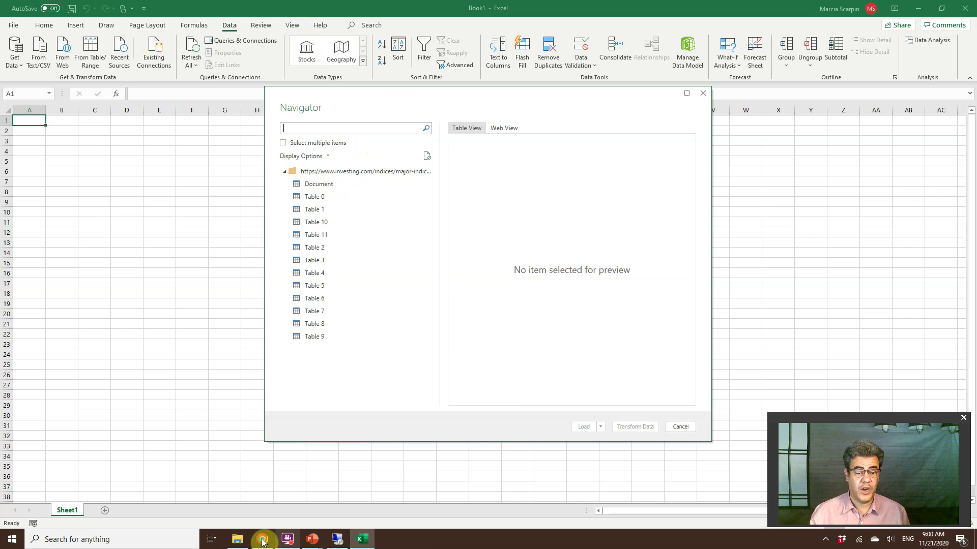
Compare with the investing.com page, then preview Tables 0, 1, 10 and 11 in Navigator
key("alt+Tab")
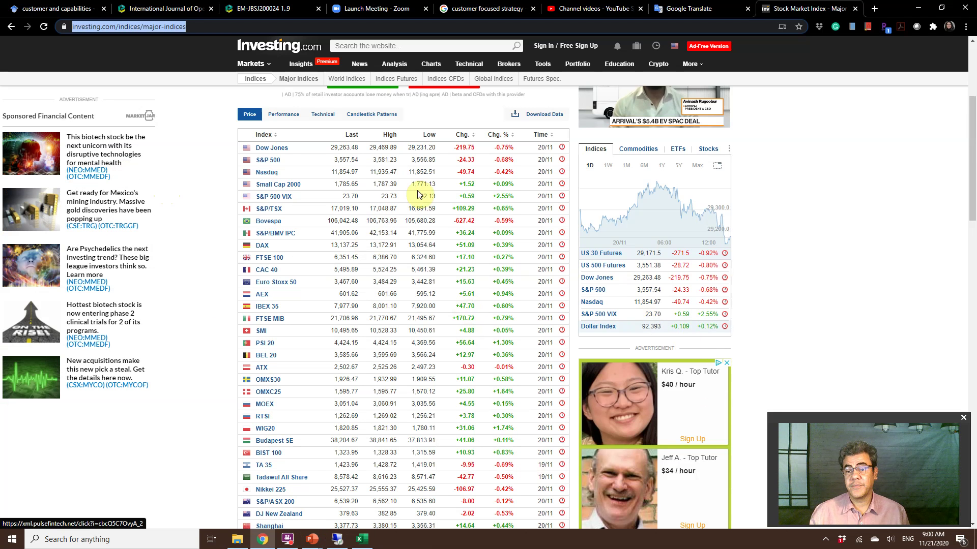
left_click(362, 539)
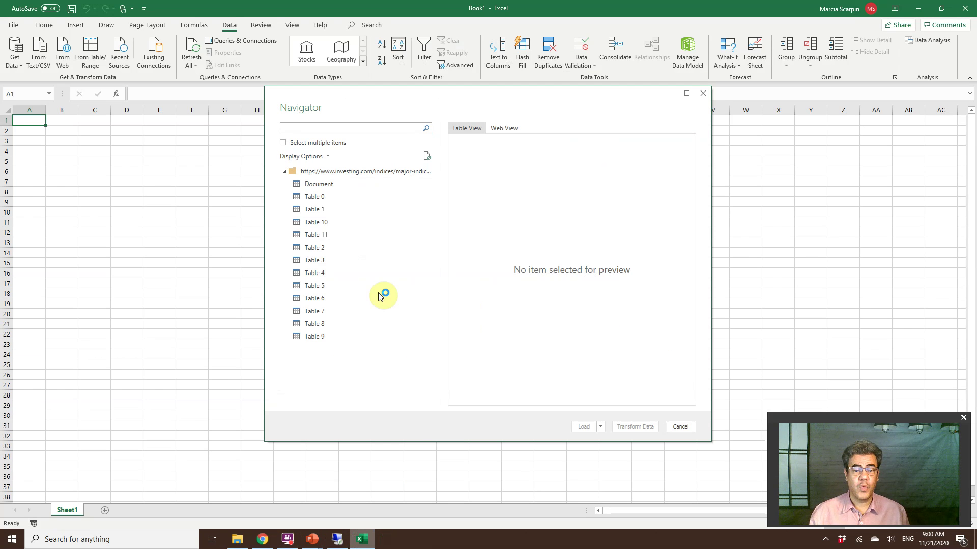
left_click(310, 198)
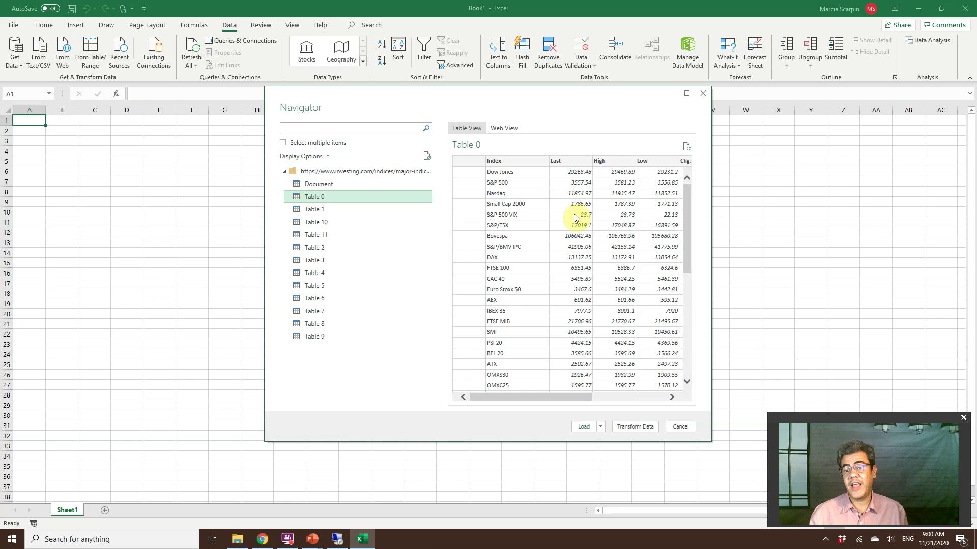
left_click(323, 212)
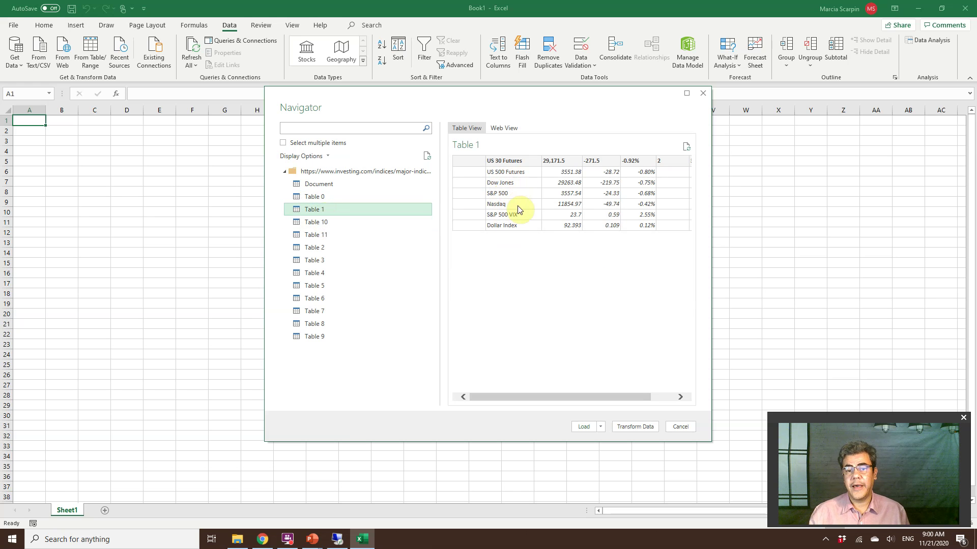
left_click(316, 223)
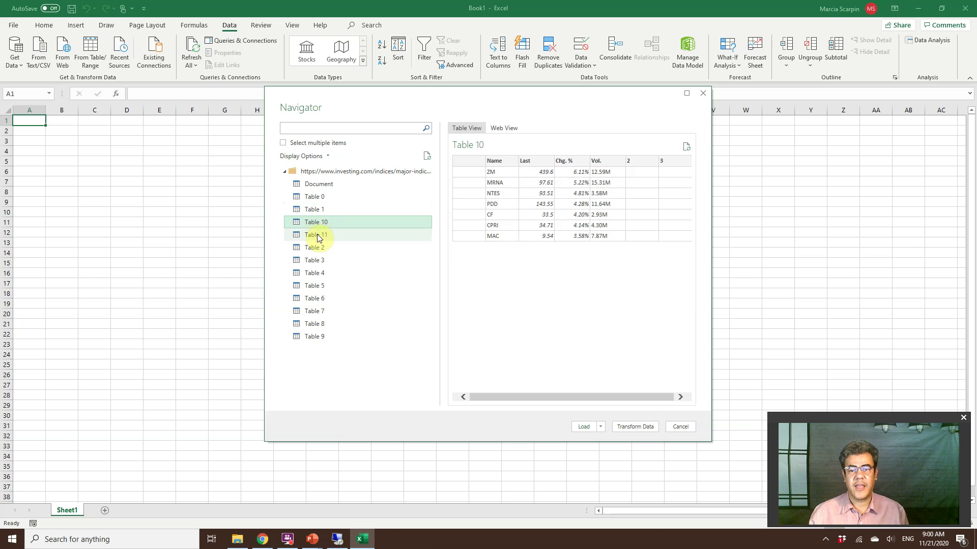
left_click(317, 238)
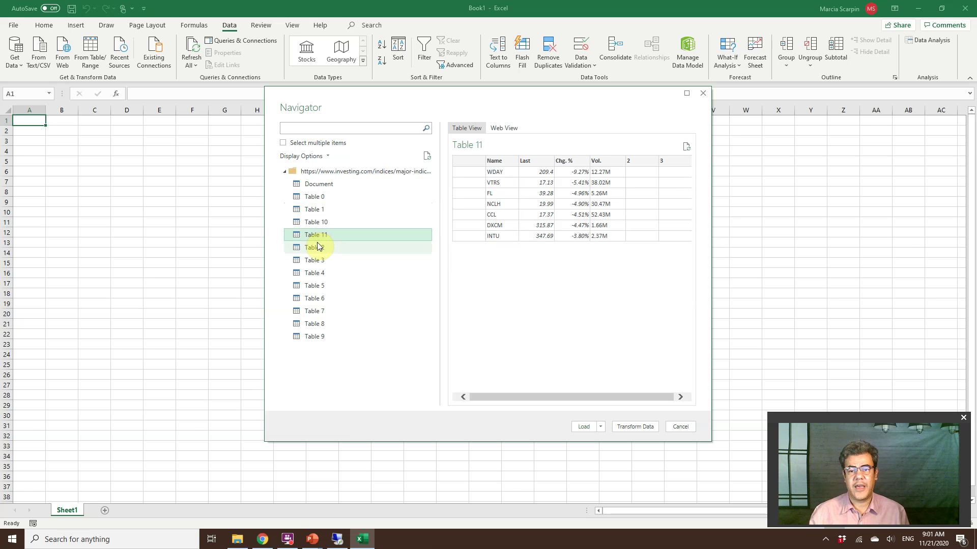
Preview Tables 2–4, then select Table 0 and load it into a new sheet
left_click(317, 247)
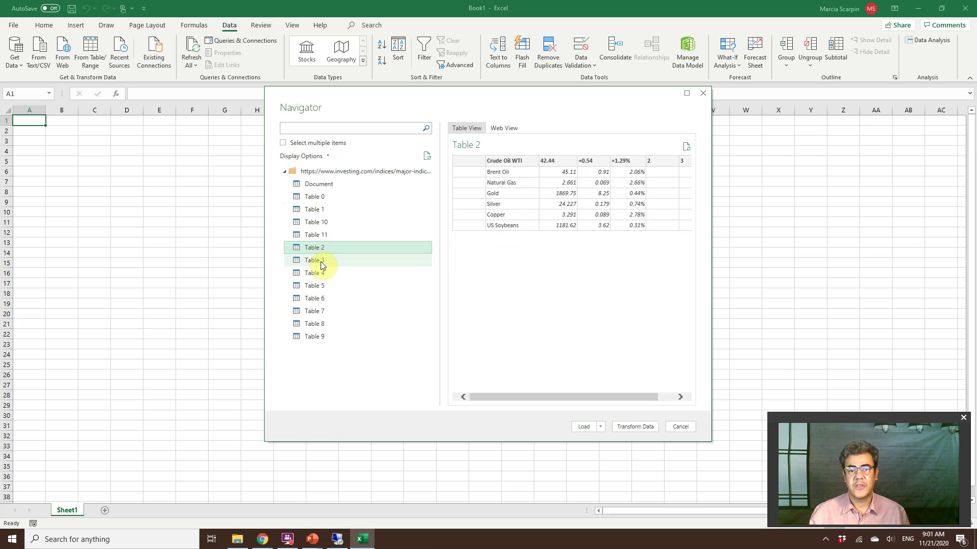
left_click(320, 262)
left_click(322, 272)
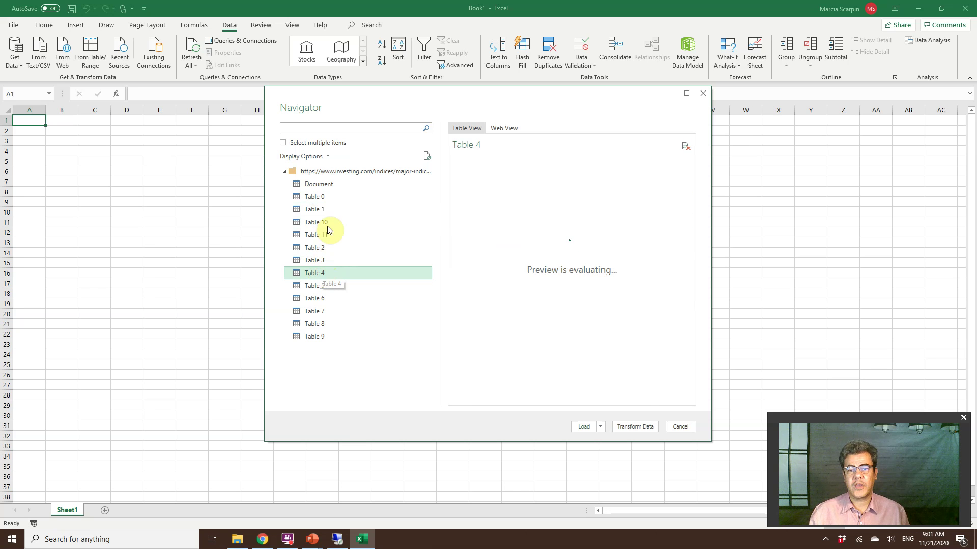
left_click(318, 198)
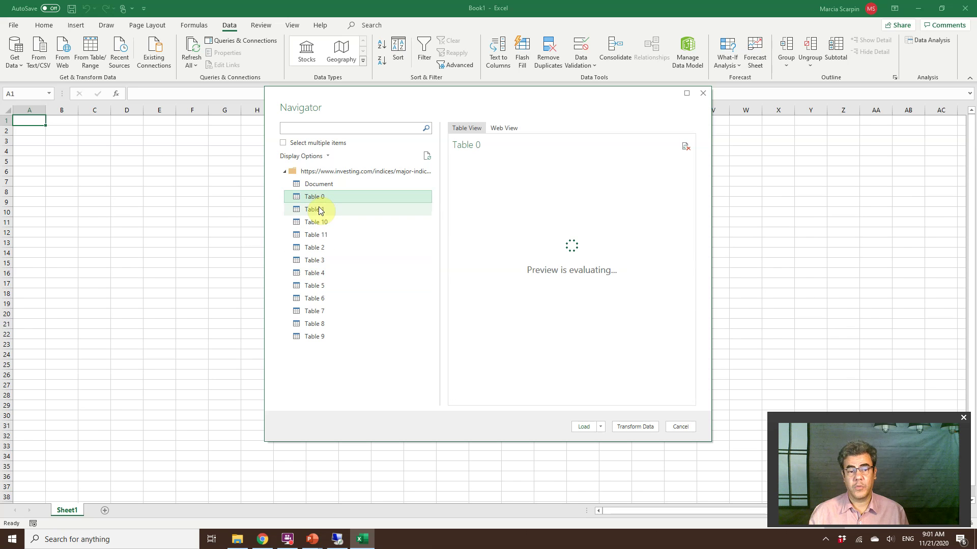
left_click(320, 210)
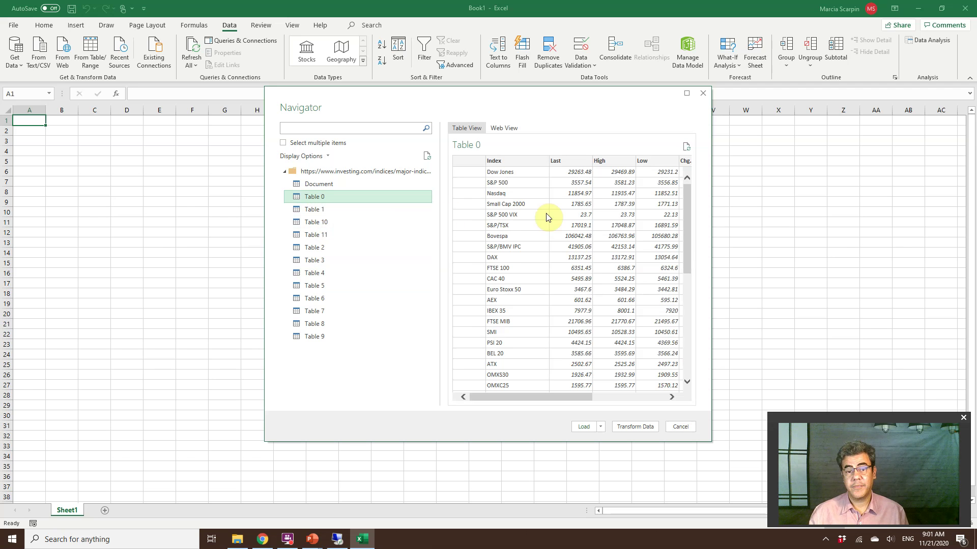
left_click(584, 429)
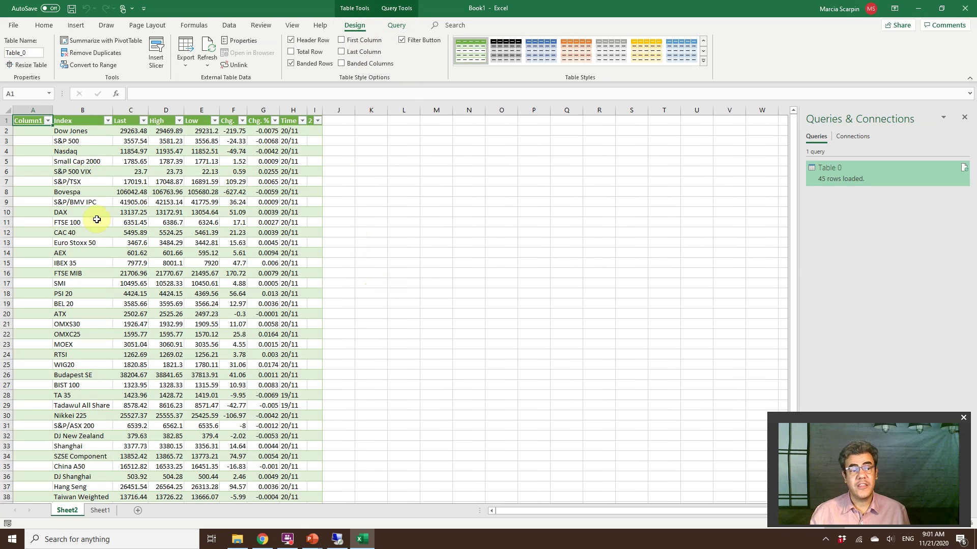
left_click(381, 220)
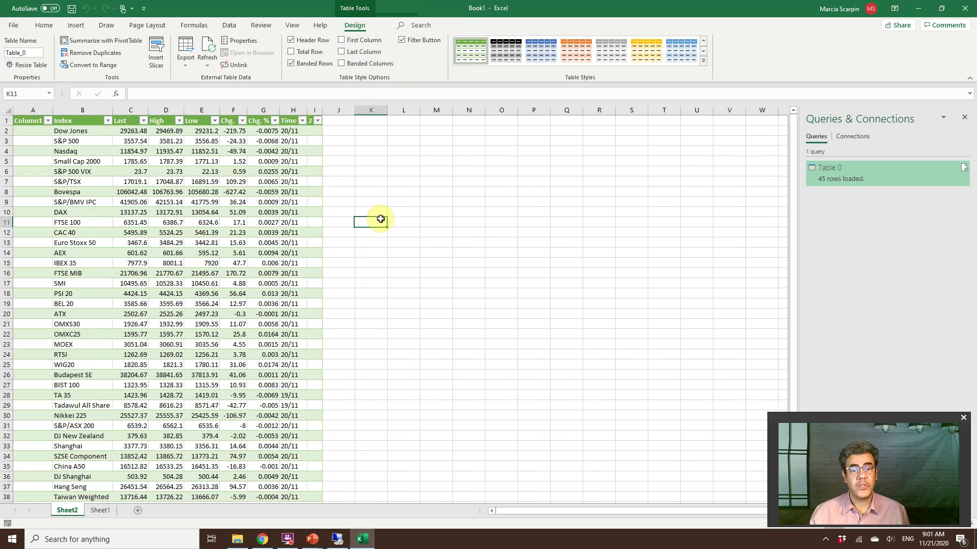
left_click(206, 212)
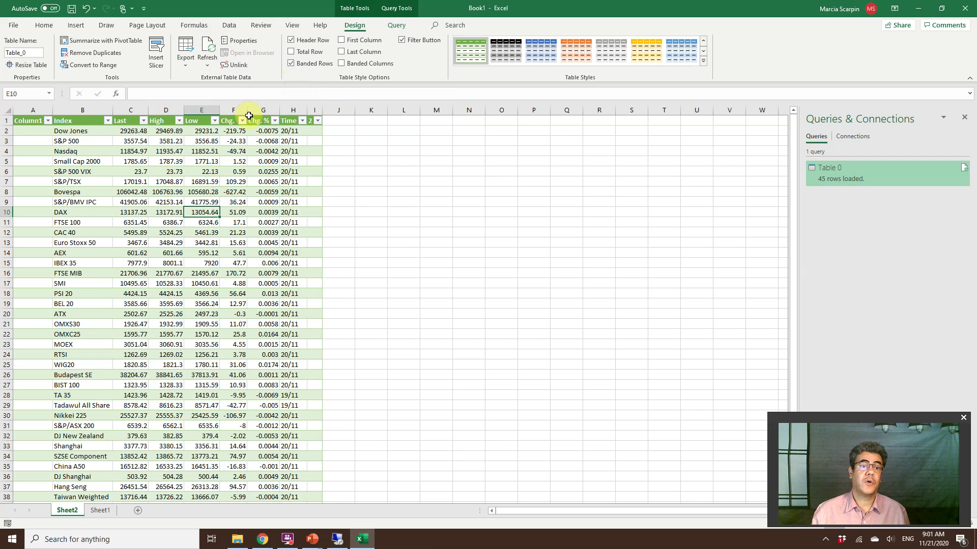
Enable 'Refresh data when opening the file' in the Table 0 query properties
left_click(395, 23)
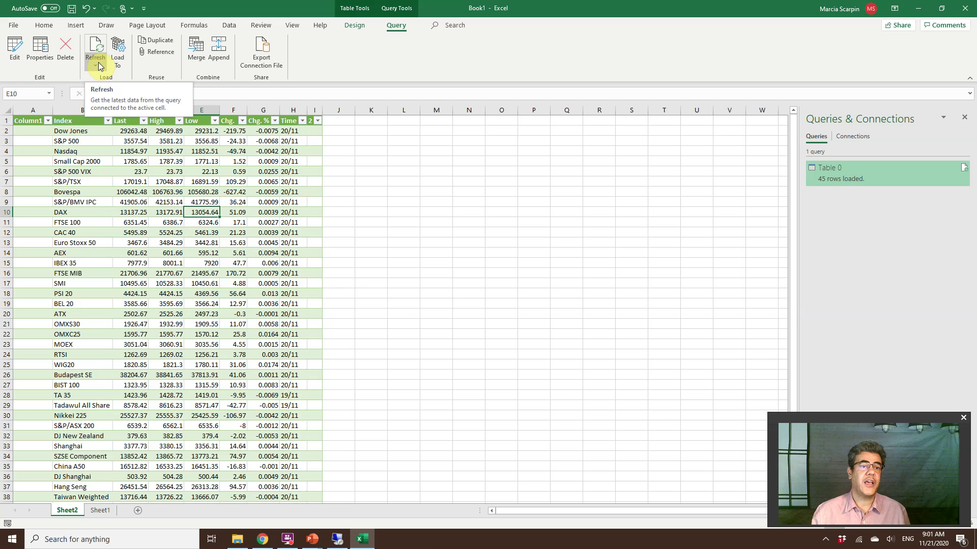
left_click(41, 46)
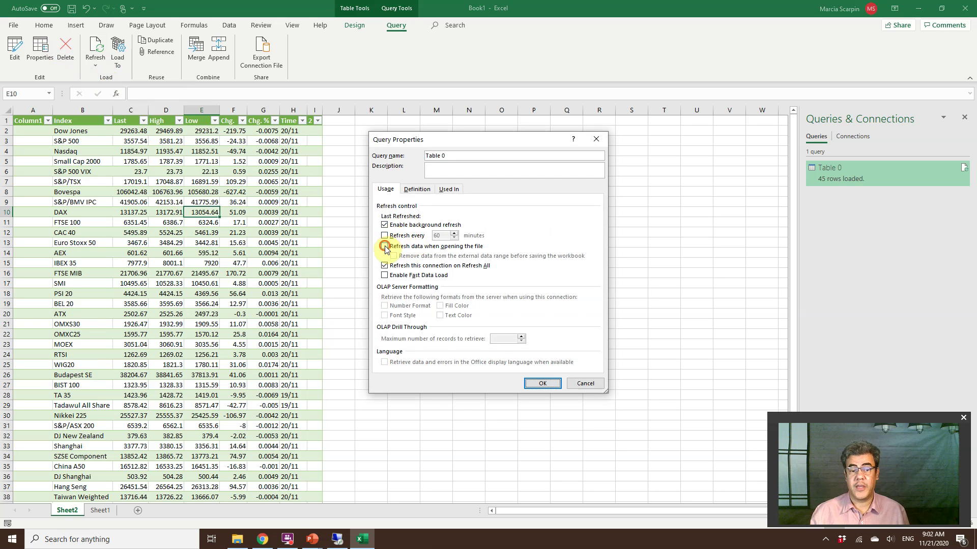
left_click(385, 247)
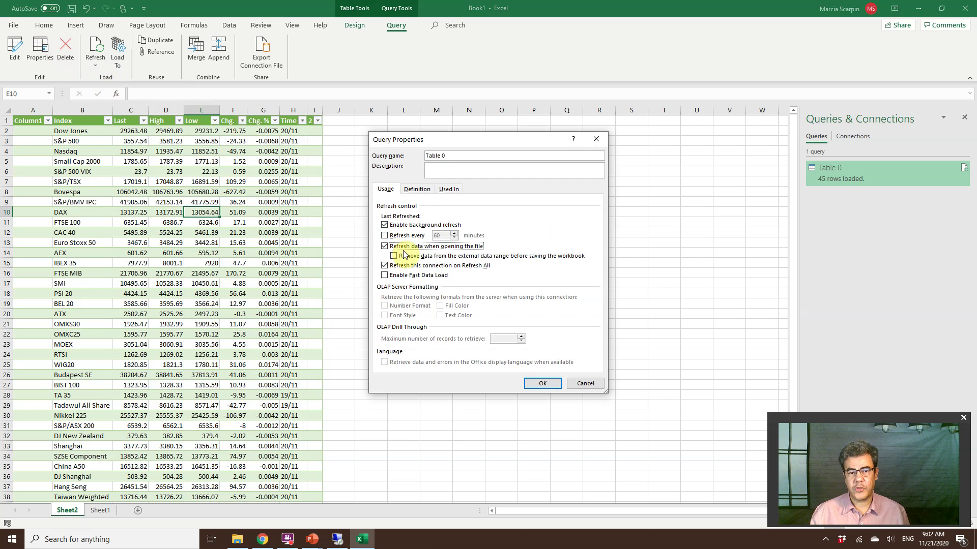
left_click(543, 383)
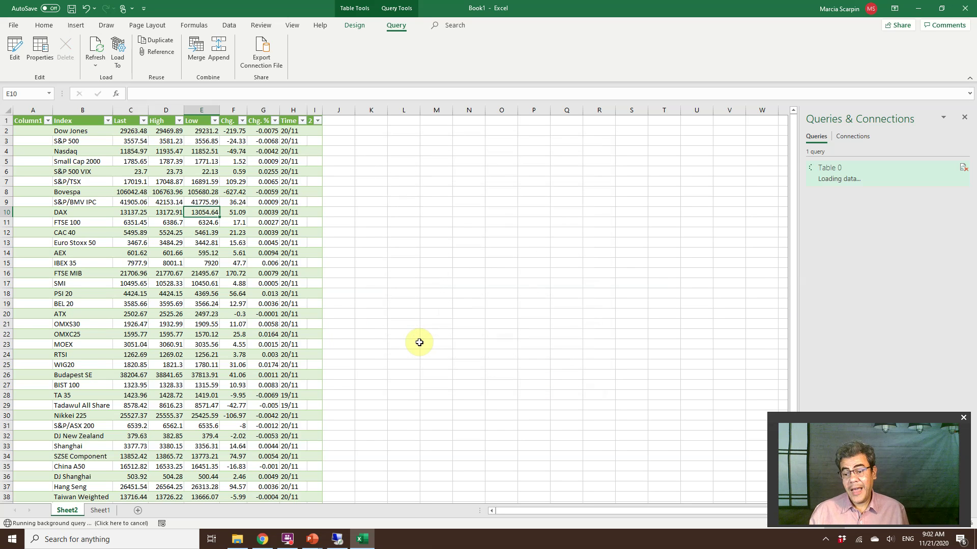
In the Excel 2016 workbook, try New Query > From Web and the older web query, cancelling both
left_click(336, 542)
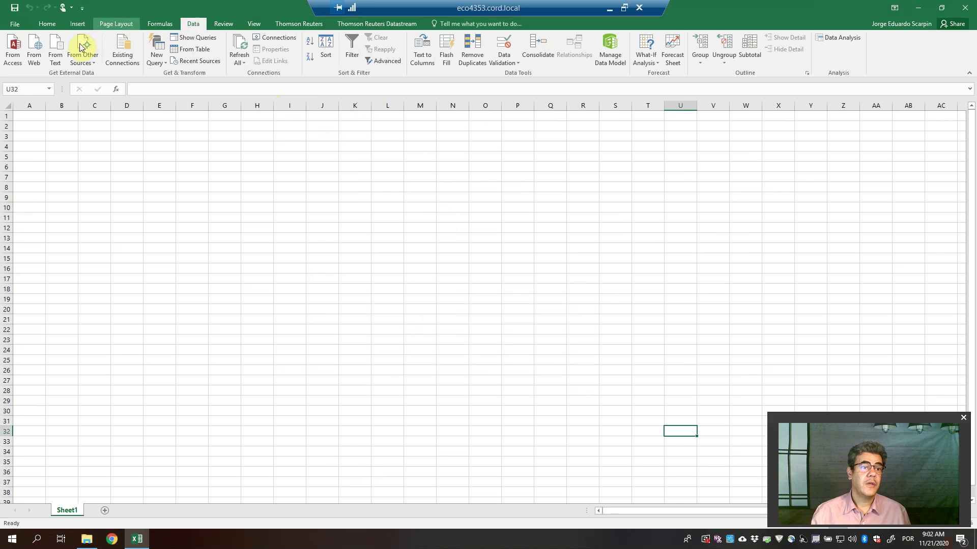
left_click(159, 60)
mouse_move(191, 78)
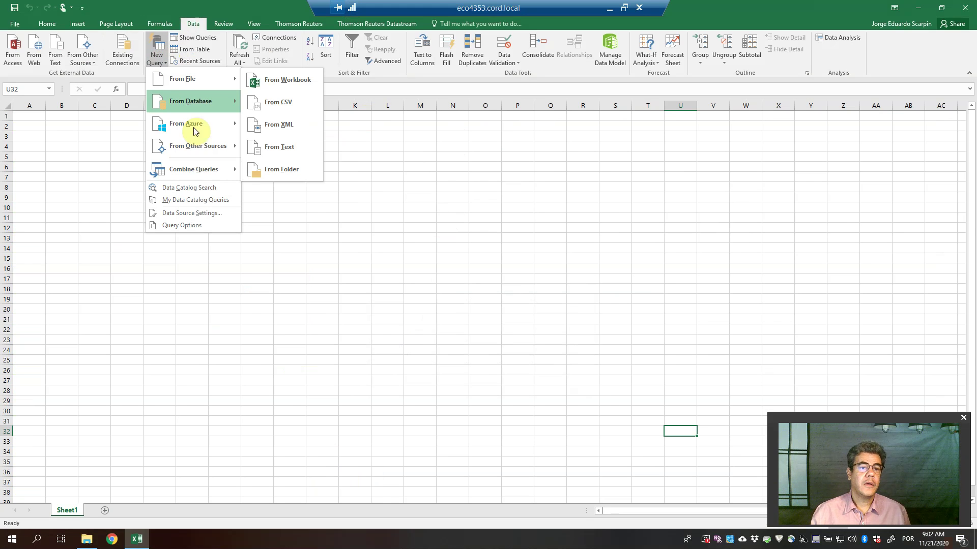
mouse_move(197, 146)
left_click(289, 150)
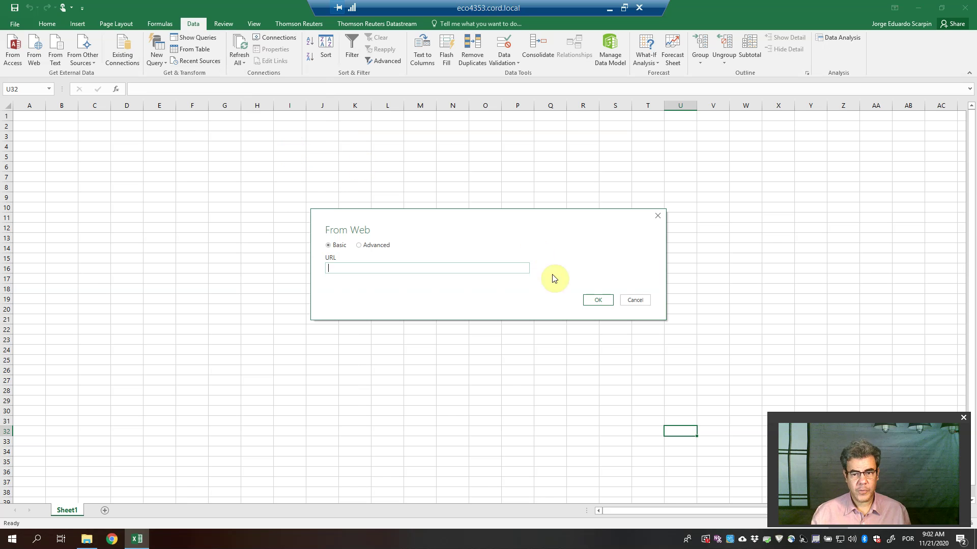
left_click(635, 299)
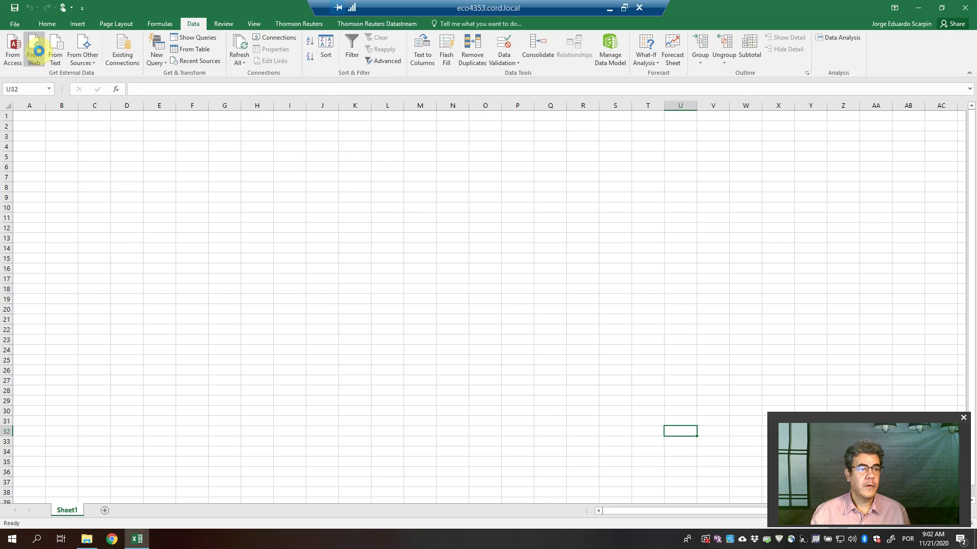
left_click(38, 51)
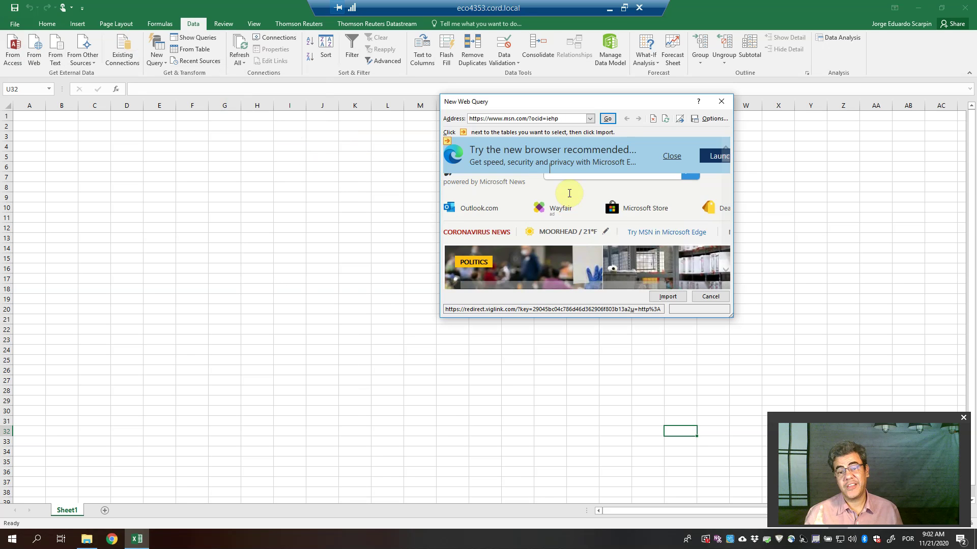
left_click(571, 196)
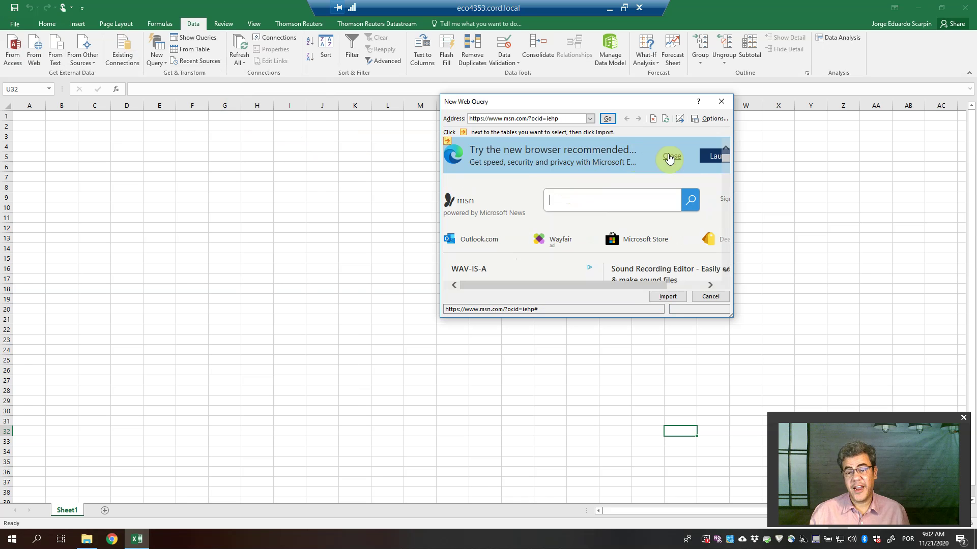
left_click(725, 101)
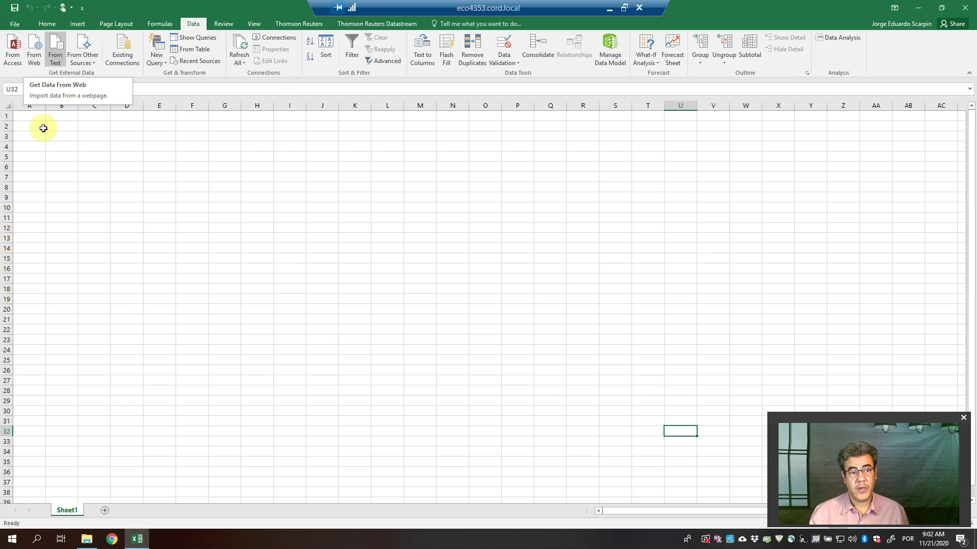
From cell A1, start a New Query From Web using the pasted investing.com indices URL
left_click(32, 117)
left_click(158, 63)
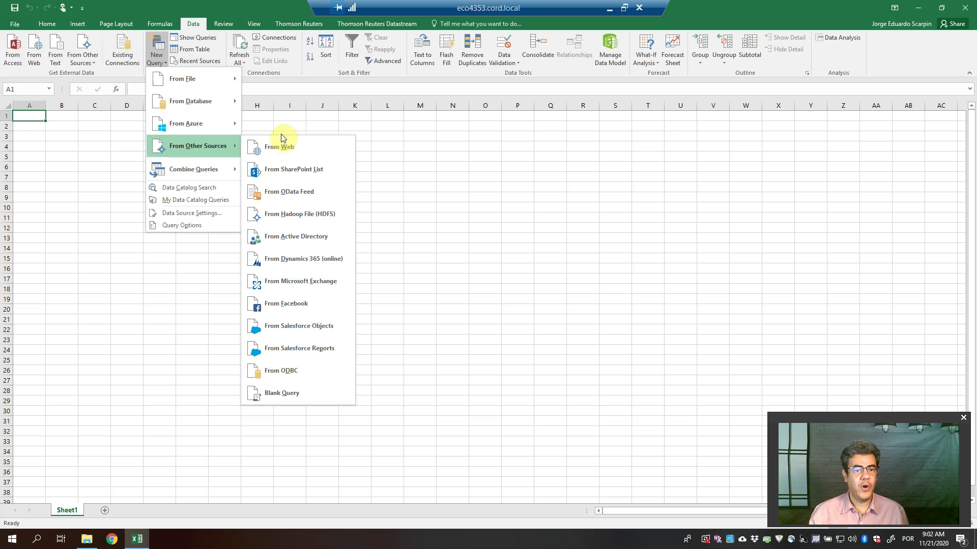
left_click(292, 149)
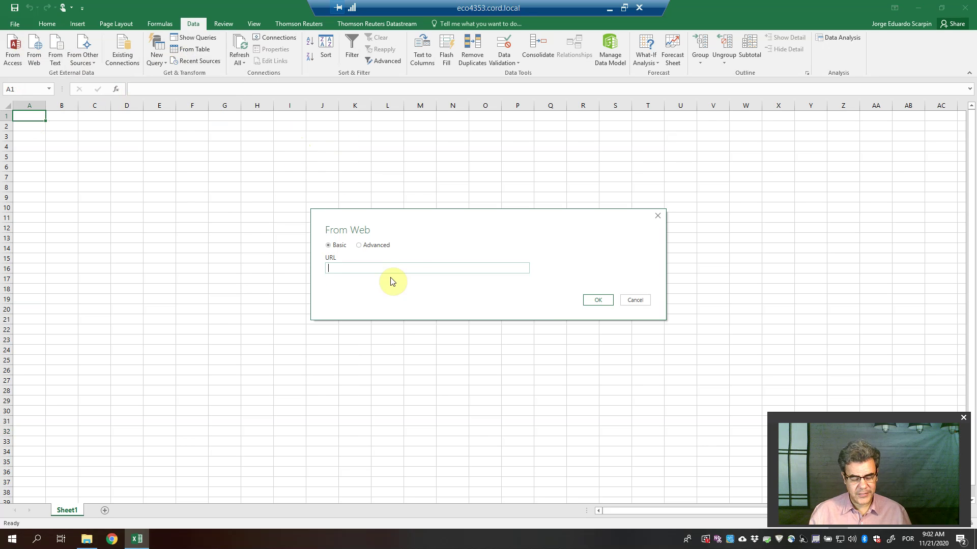
type("https://www.investing.com/indices/major-indices")
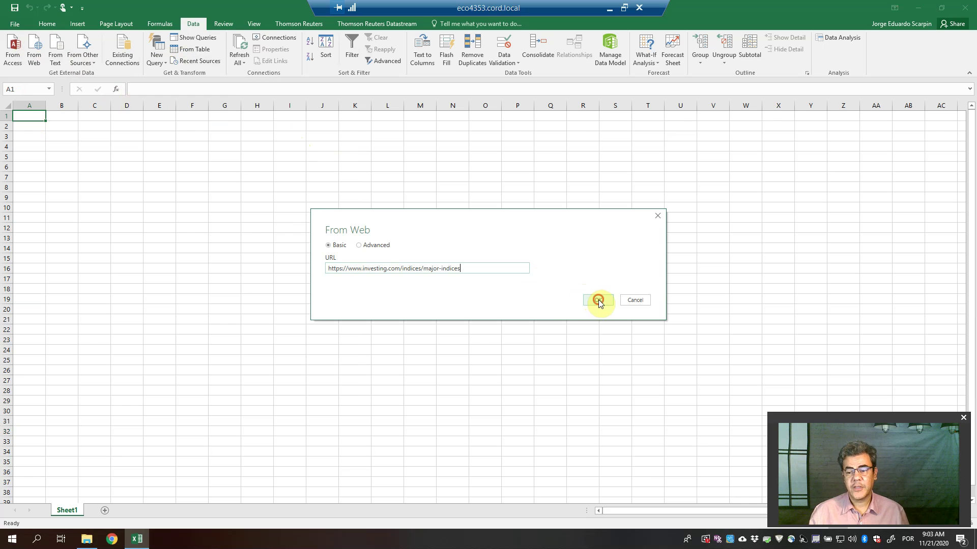
left_click(598, 300)
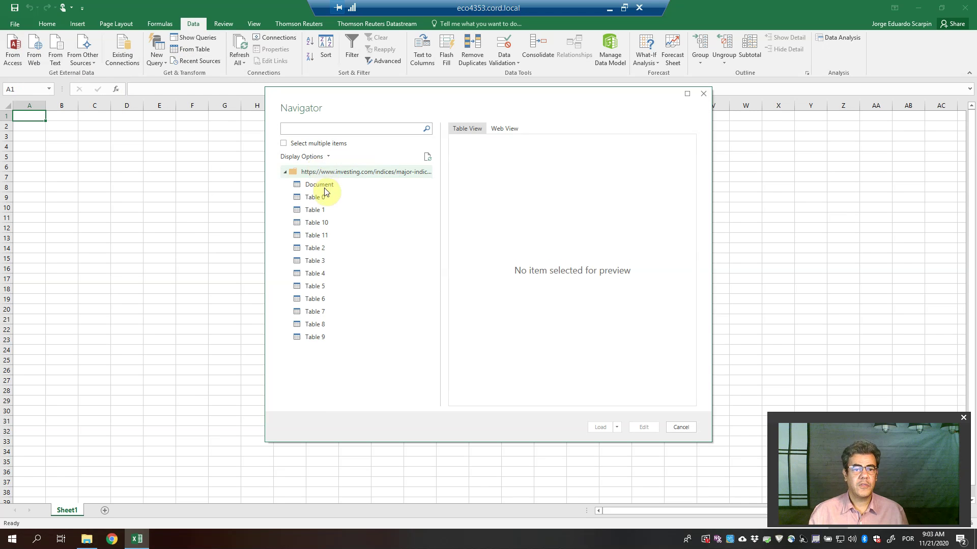
Preview Tables 0 and 1 in Navigator, then load Table 0 onto a new sheet
left_click(326, 197)
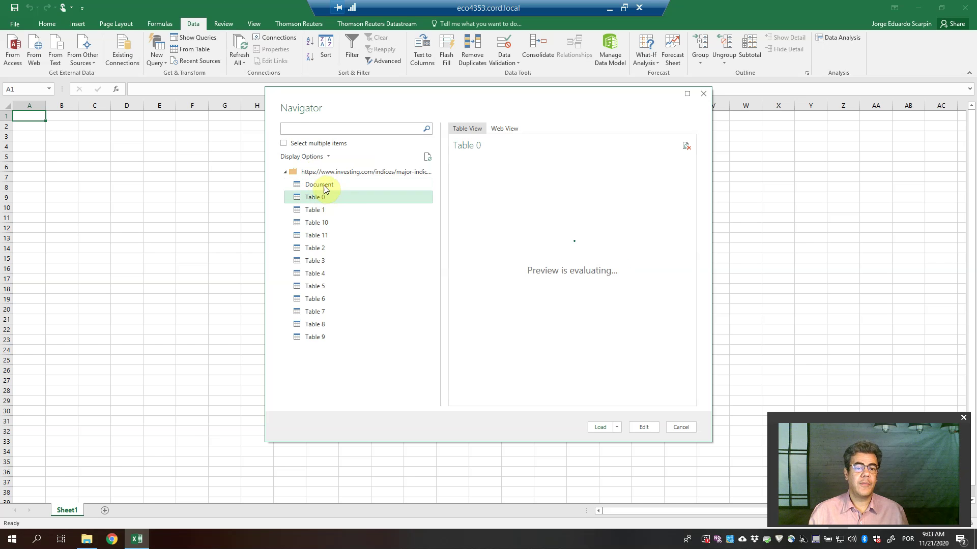
left_click(284, 144)
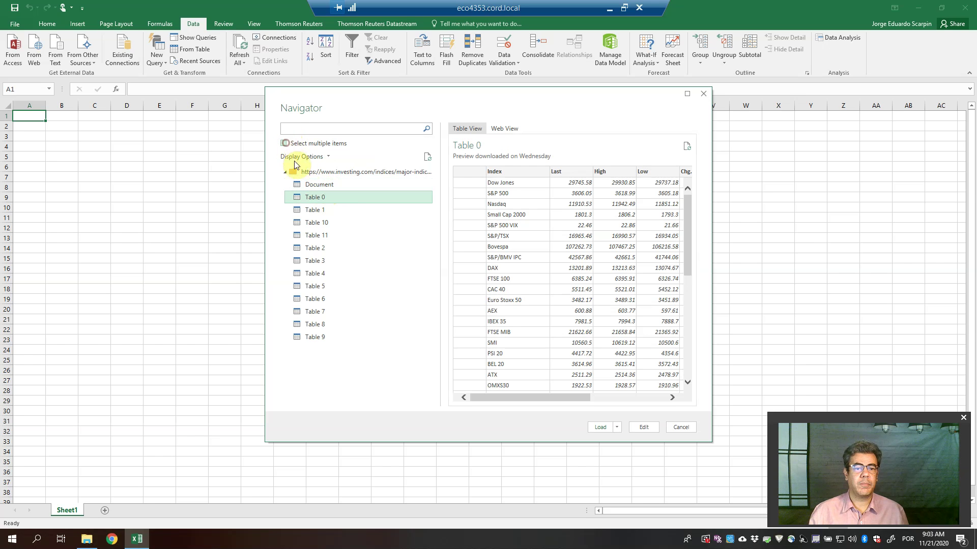
left_click(297, 210)
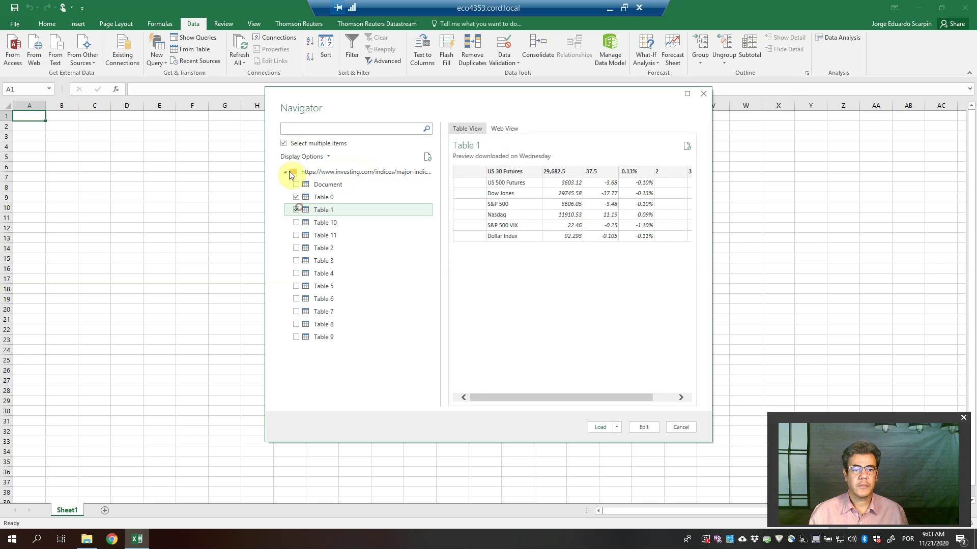
left_click(283, 143)
left_click(312, 197)
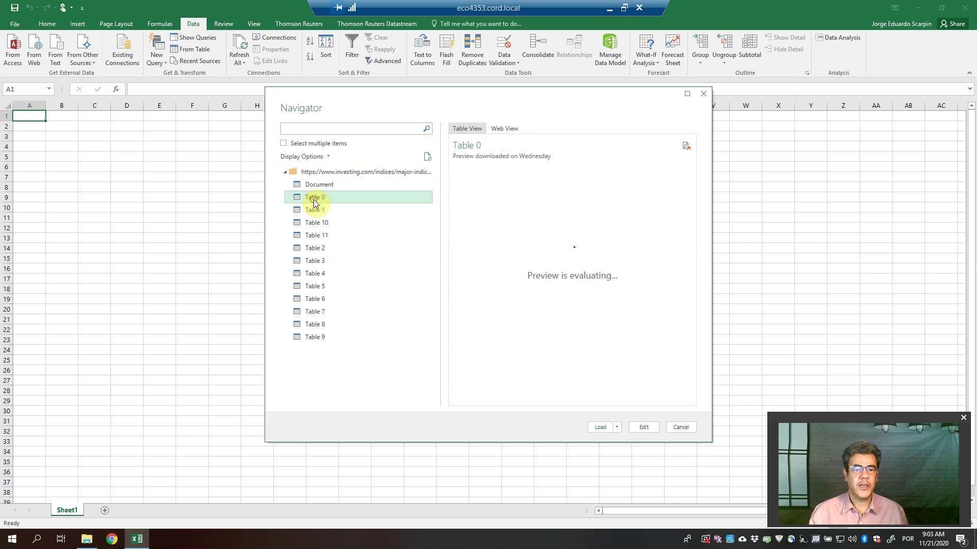
left_click(602, 427)
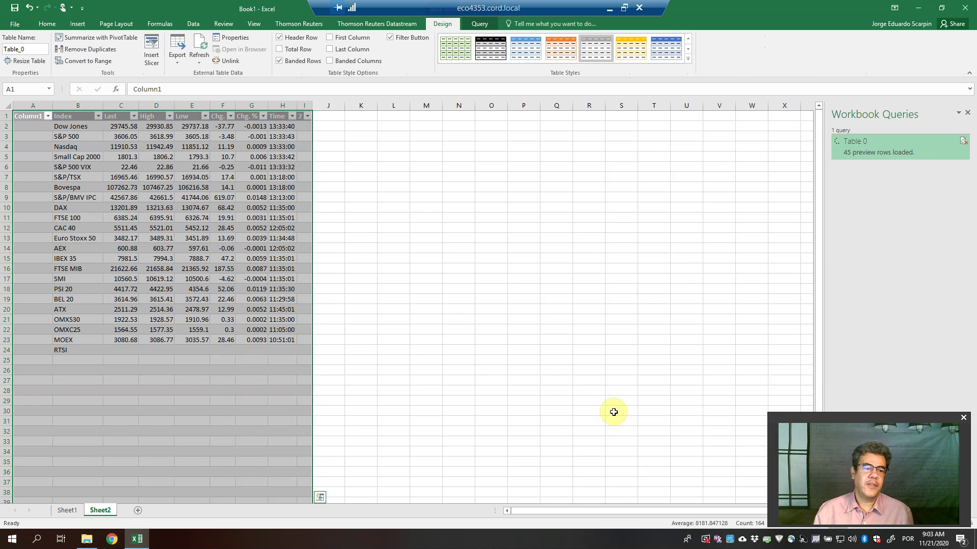
Review the Table 0 query's Query Properties and close them unchanged
left_click(136, 218)
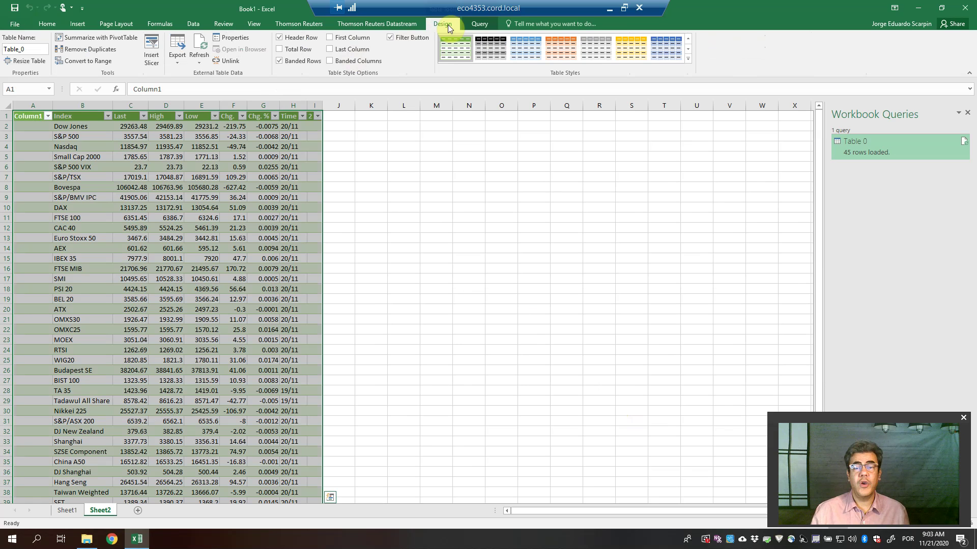
left_click(476, 24)
left_click(33, 45)
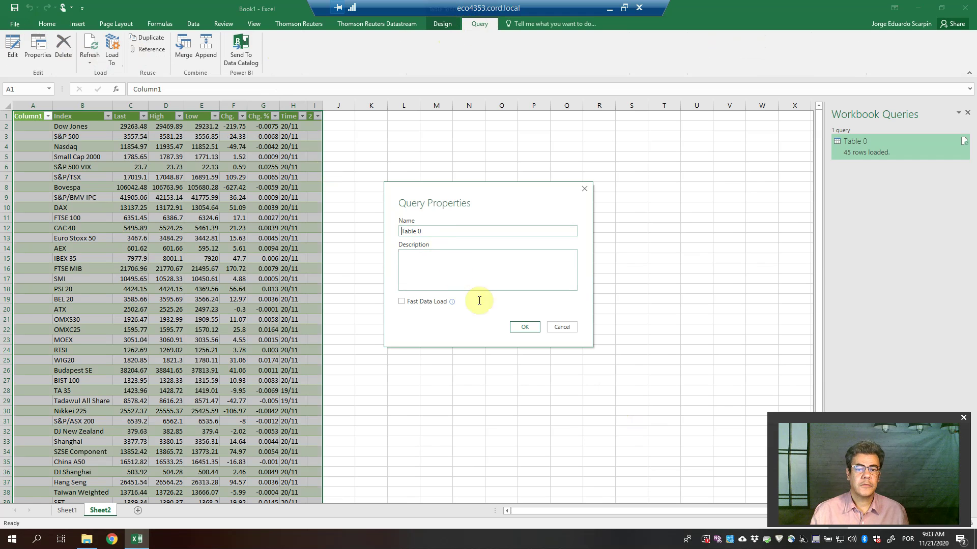
left_click(554, 327)
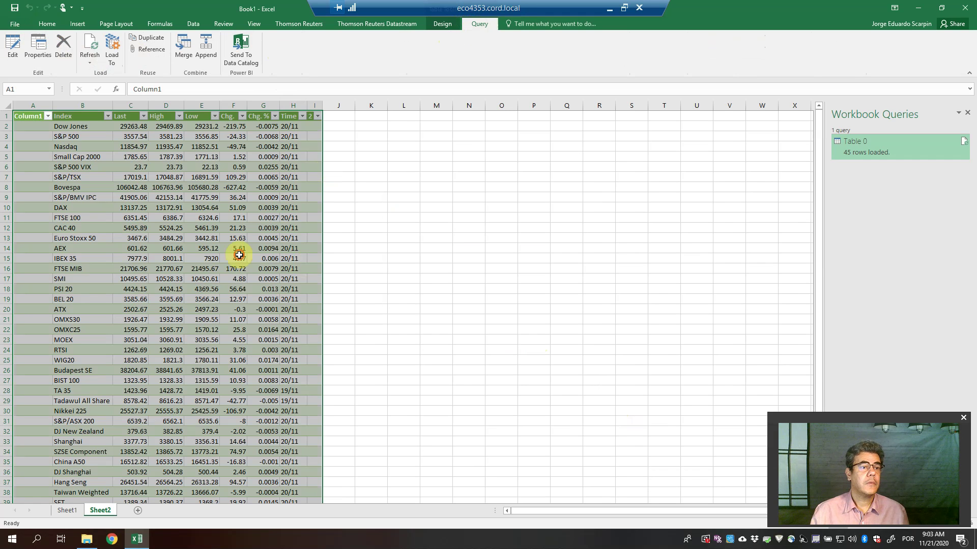
left_click(235, 257)
left_click(31, 48)
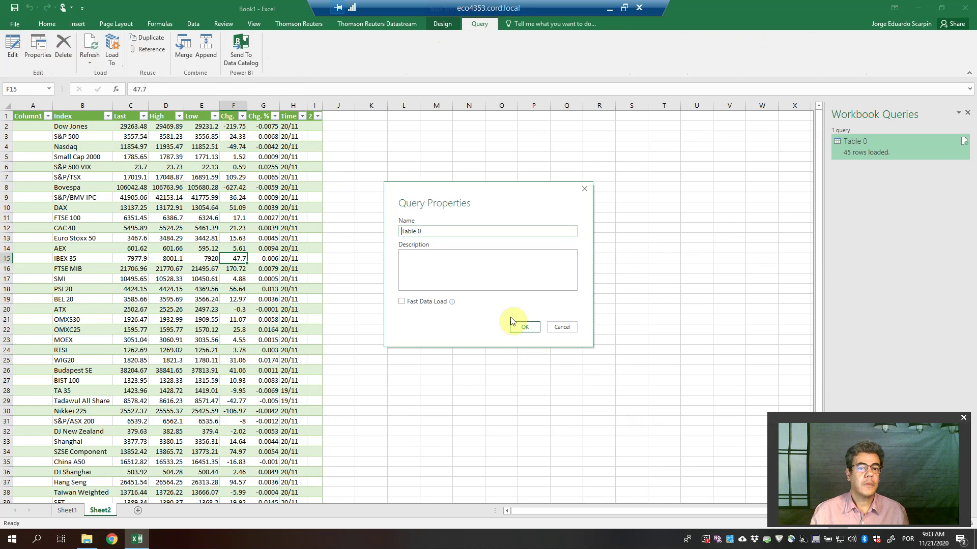
left_click(560, 328)
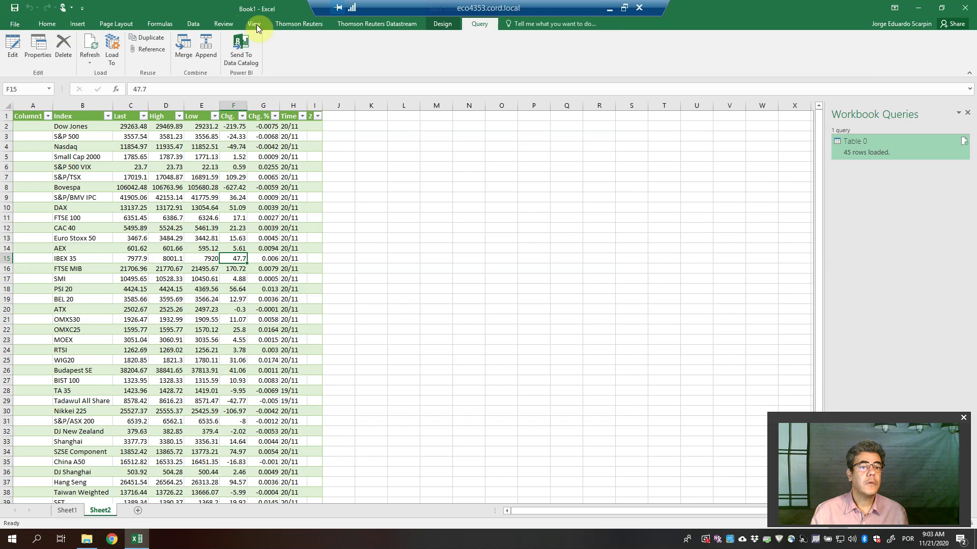
Review the table's External Data Properties from Table Design and cancel without changes
left_click(446, 23)
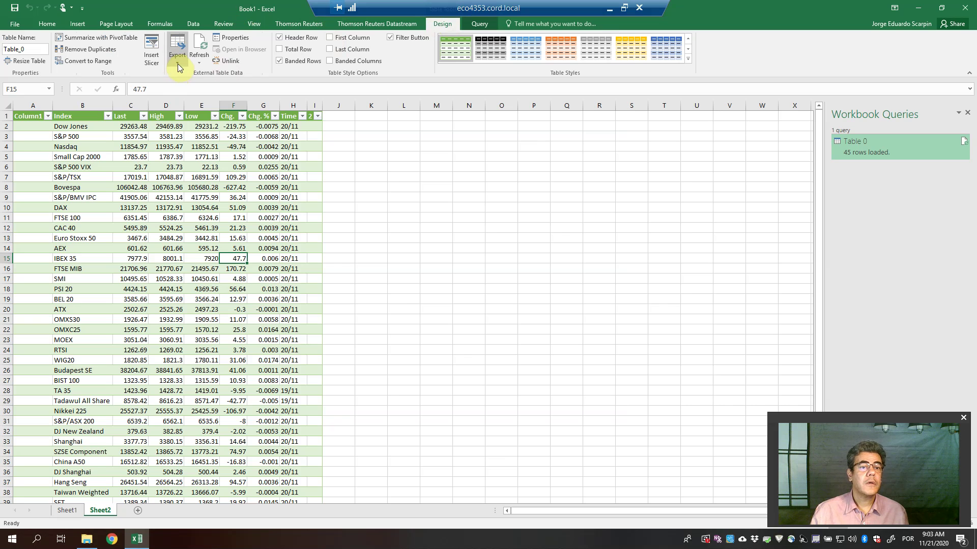
left_click(234, 39)
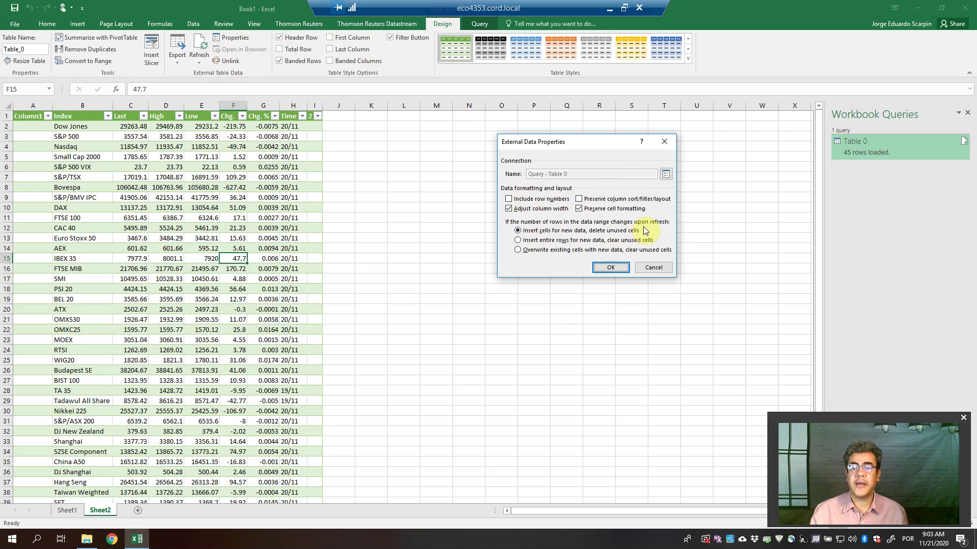
left_click(654, 269)
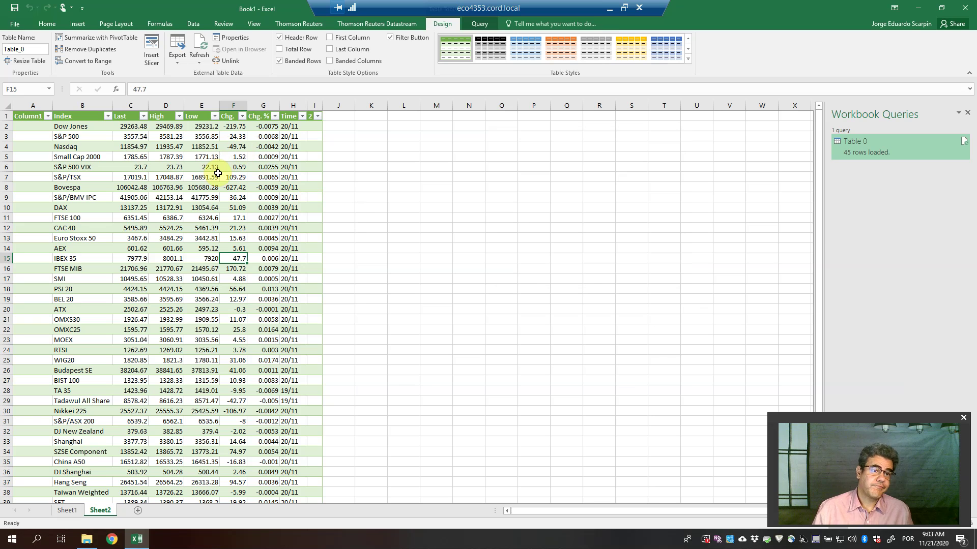
Return to the Office 365 indices table, check its Data tab, then show the 'Thank you' slide
left_click(196, 23)
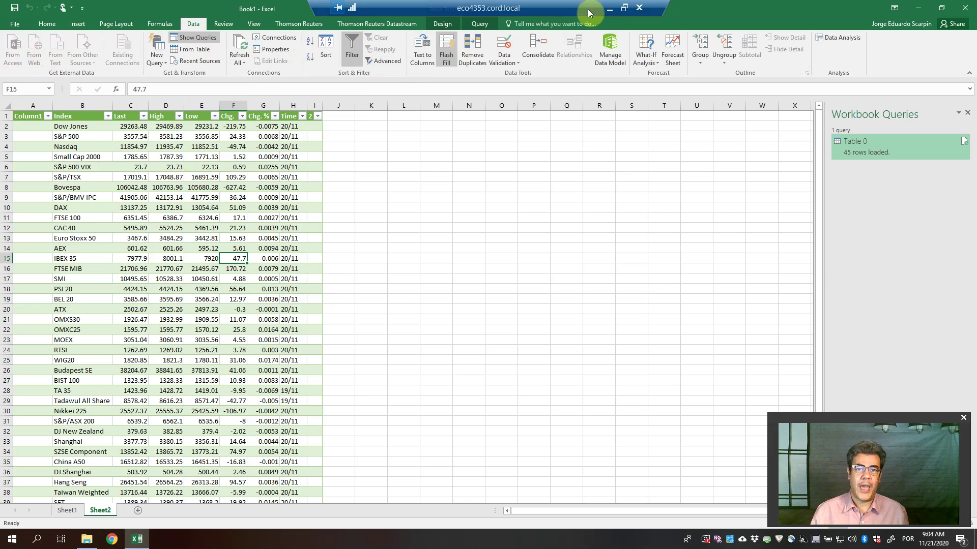
left_click(608, 8)
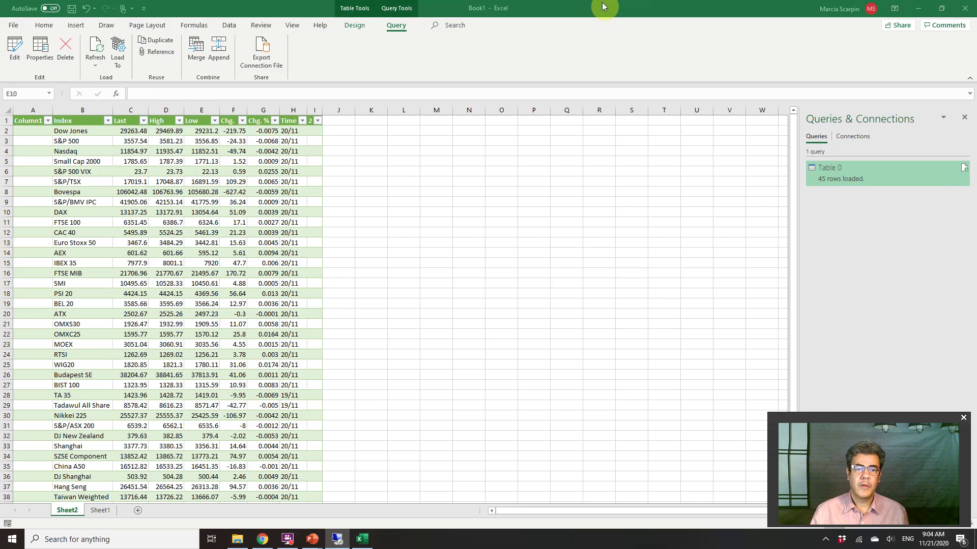
left_click(407, 202)
left_click(210, 203)
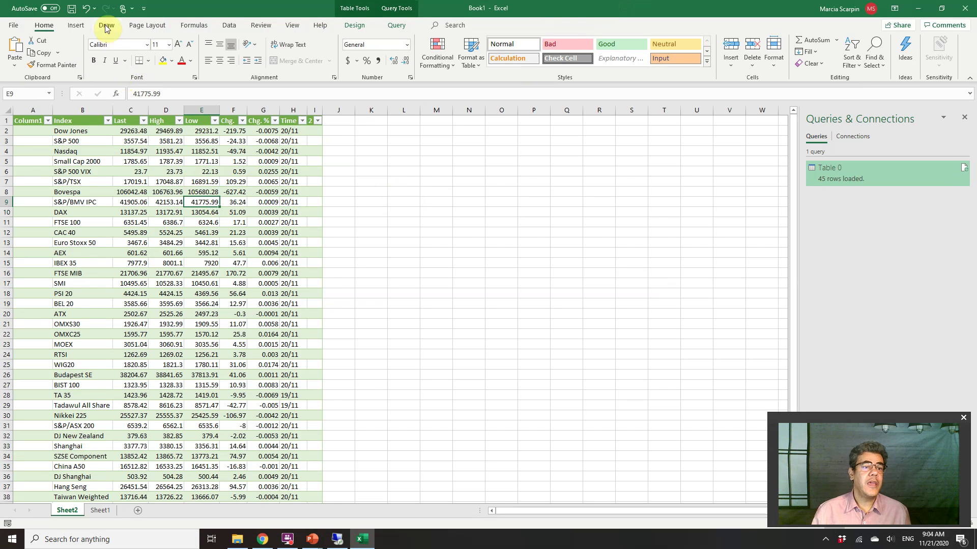
left_click(229, 27)
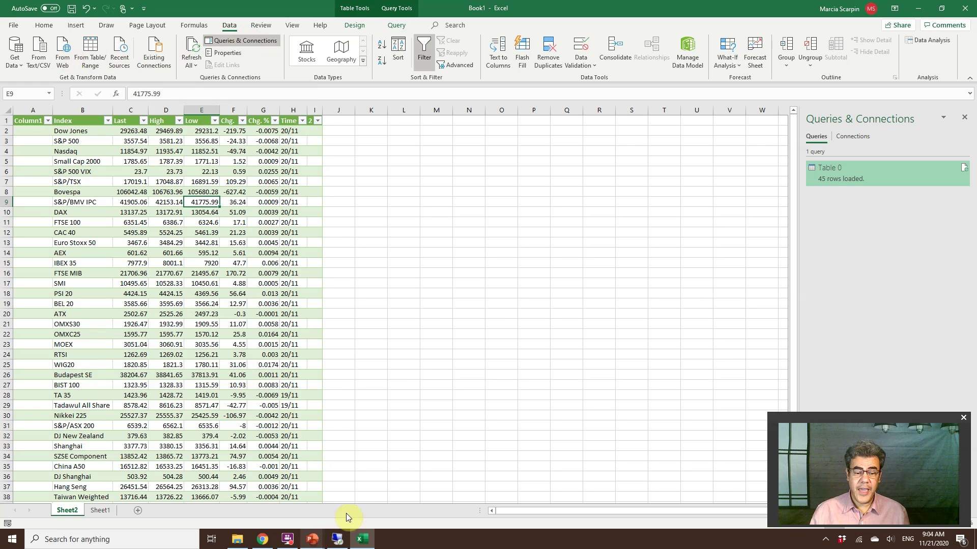
left_click(362, 503)
left_click(494, 298)
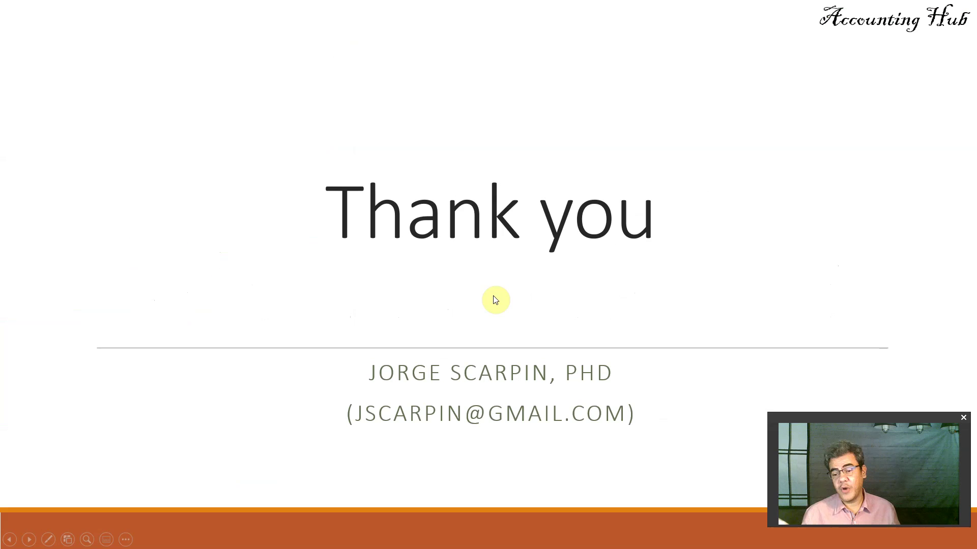